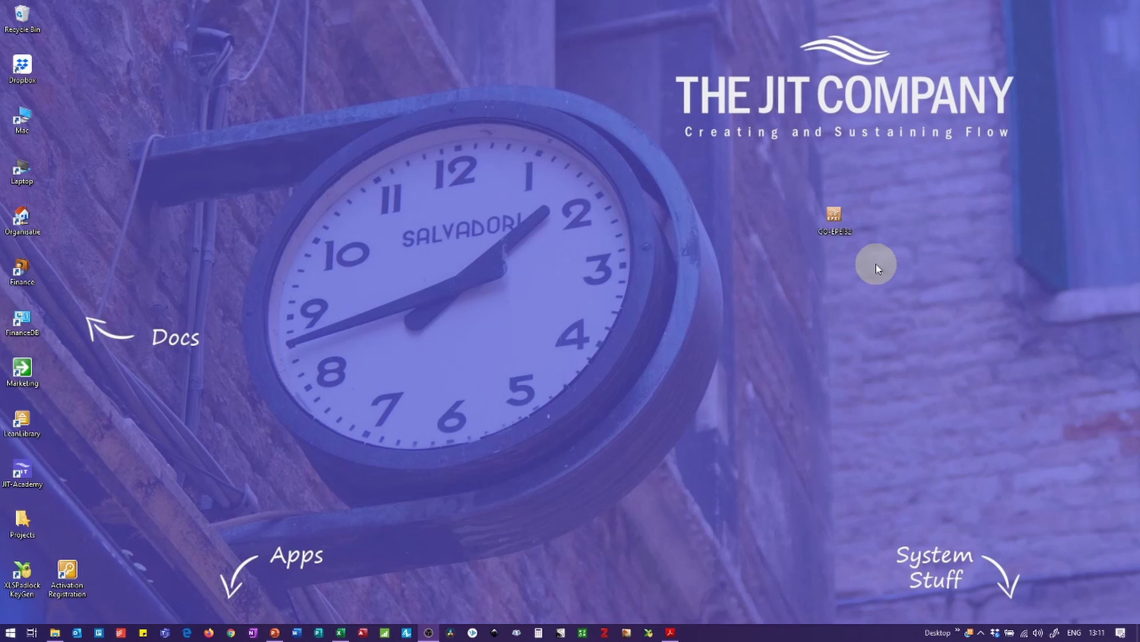
Step: Launch the CO-EPEI Dashboard from its desktop icon
double_click(845, 220)
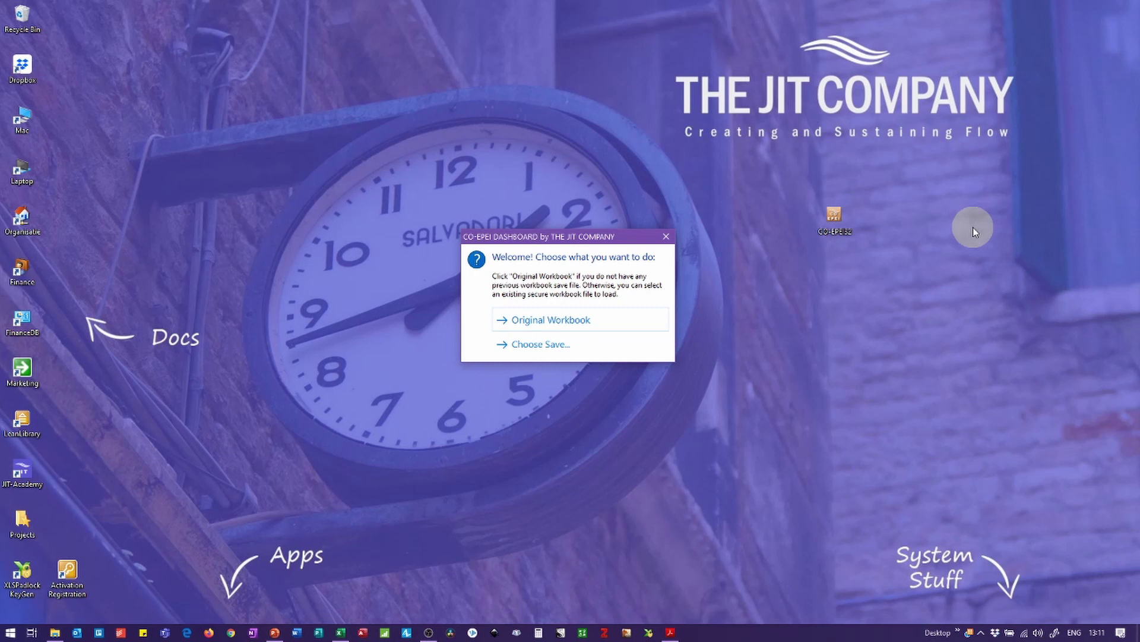
Step: Choose Original Workbook in the welcome prompt to load the CO-EPEI workbook
left_click(531, 321)
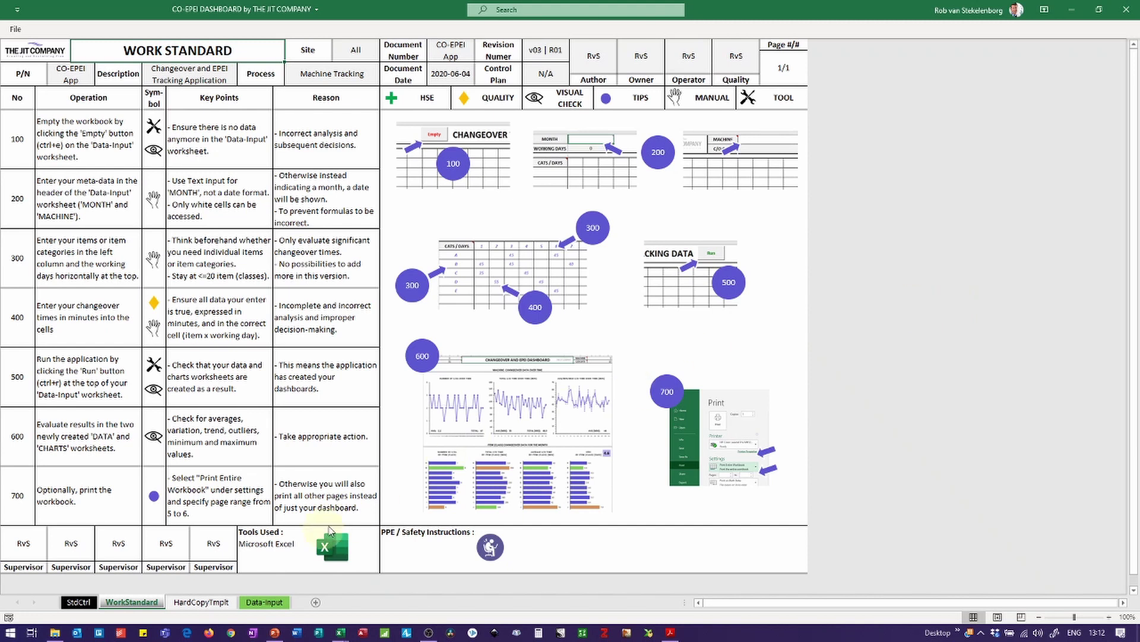
Step: Show the HardCopyTmplt sheet with its blank Changeover Tracking Sheet
left_click(199, 602)
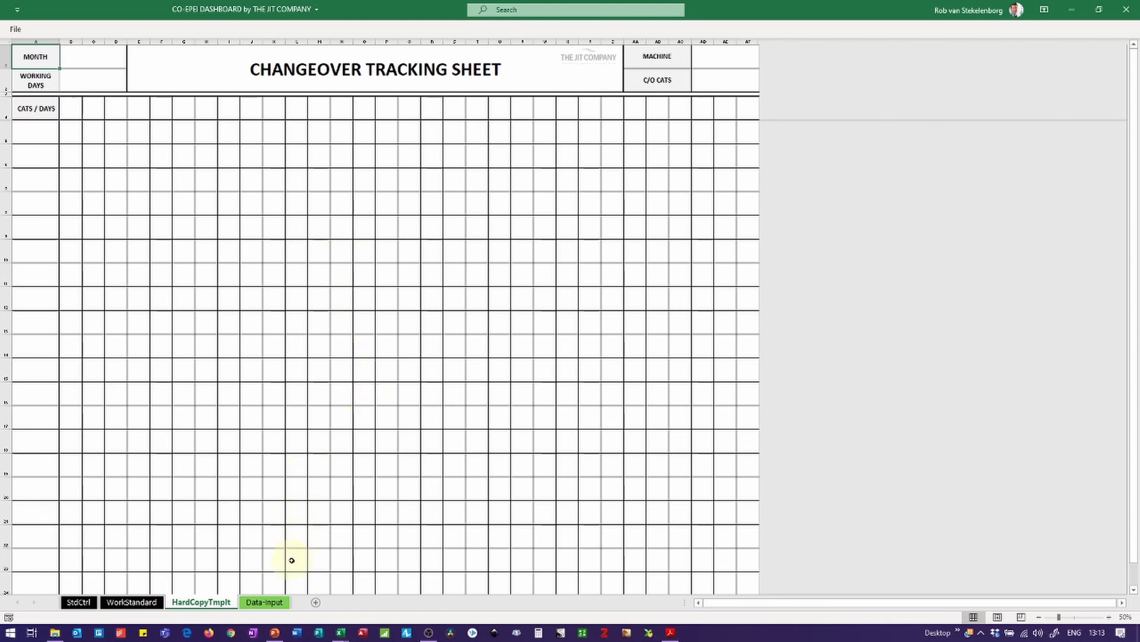
Step: On the Data-Input sheet, enter JUNE as the month and MACH ABC as the machine
left_click(265, 601)
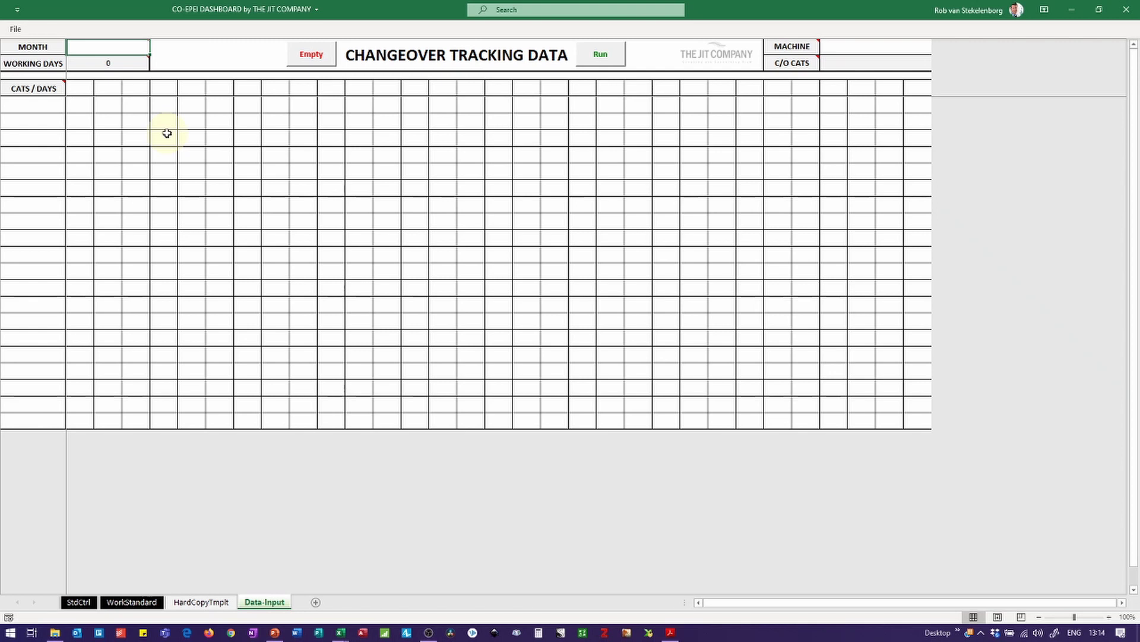
mouse_move(99, 46)
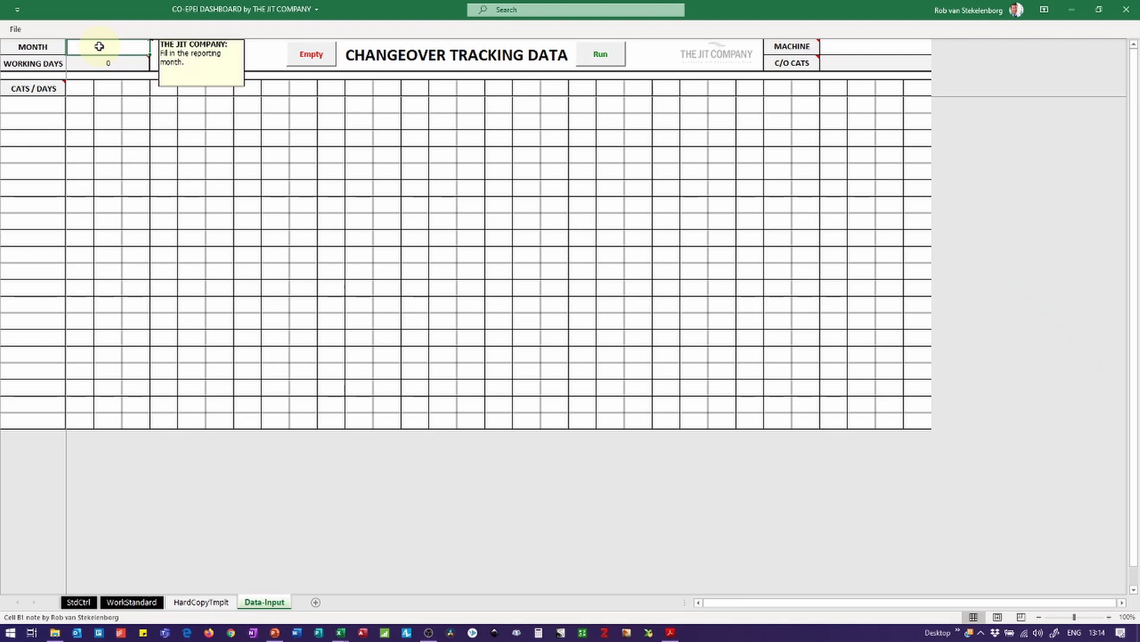
type("JUNE")
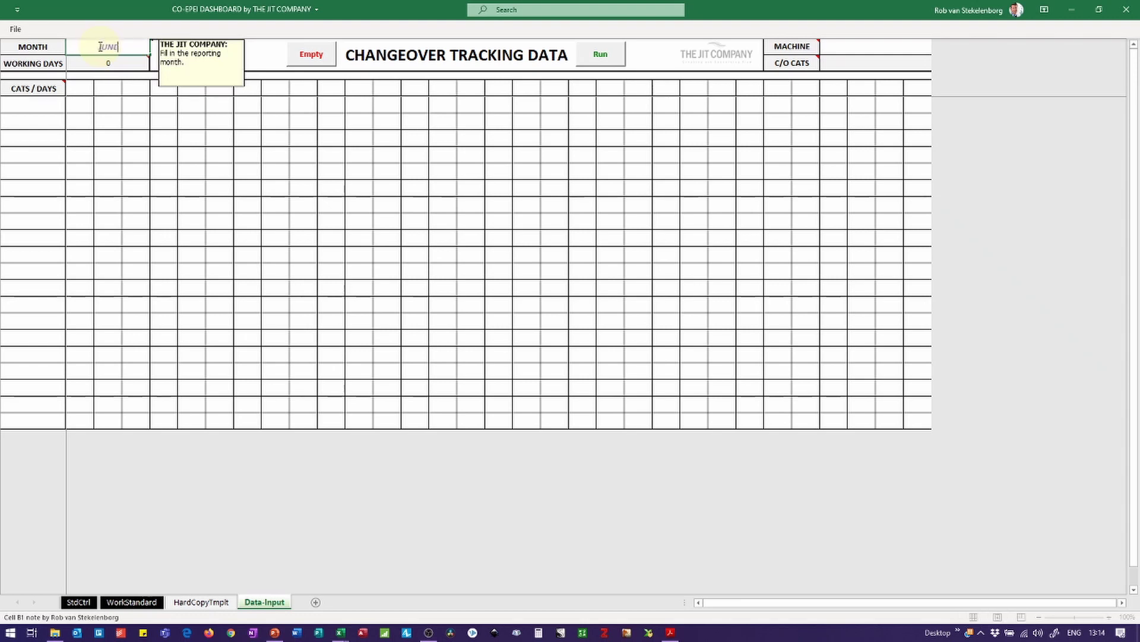
left_click(859, 46)
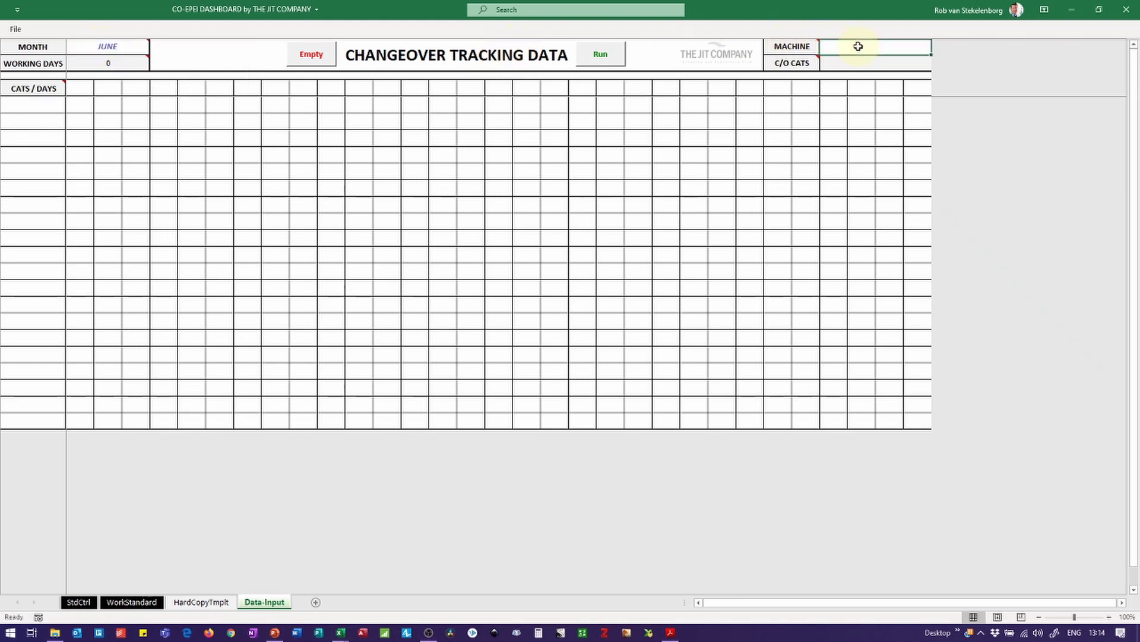
type("MACH ABC")
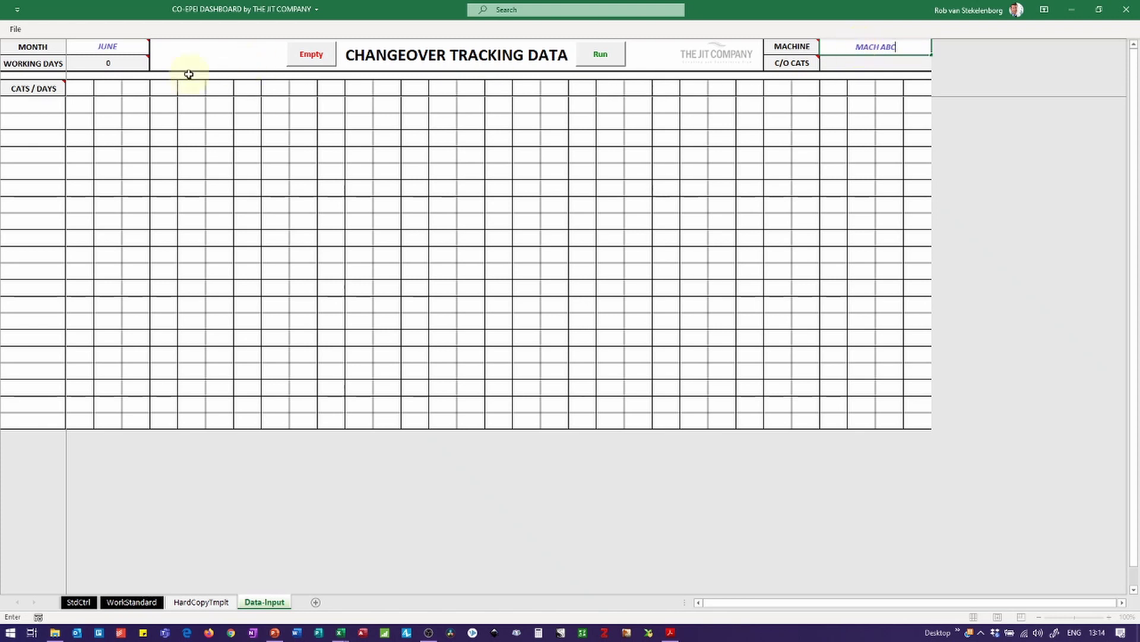
left_click(52, 105)
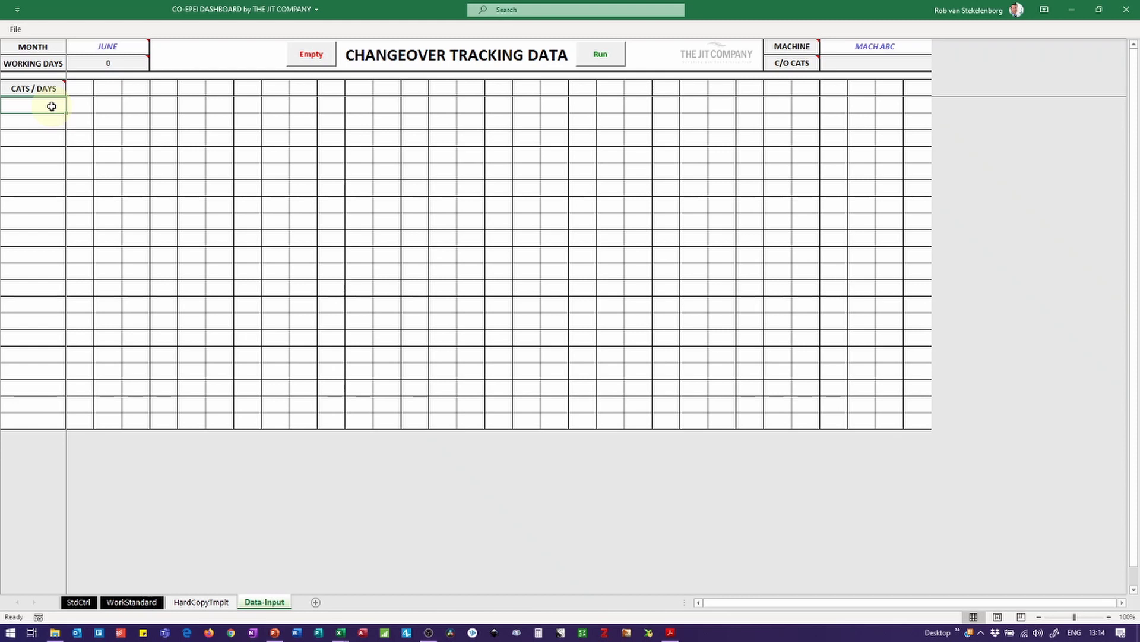
Step: Copy the example day headers and changeover times from the raw data workbook into the Data-Input grid
key("alt+Tab")
key("alt+Tab")
key("alt+Tab")
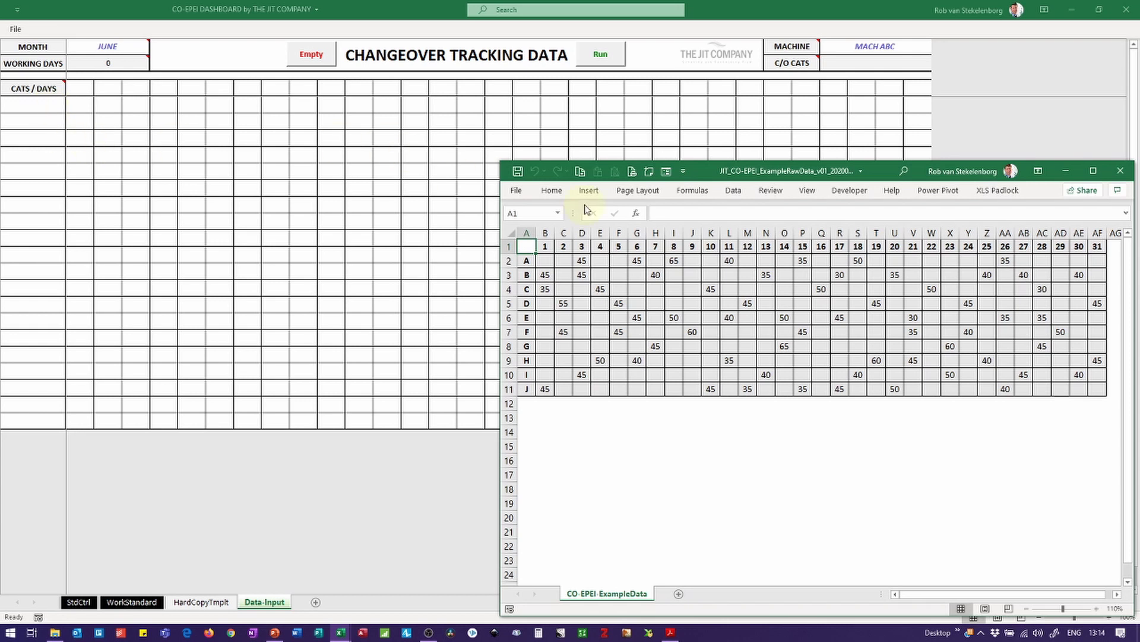
left_click_drag(545, 247, 1098, 387)
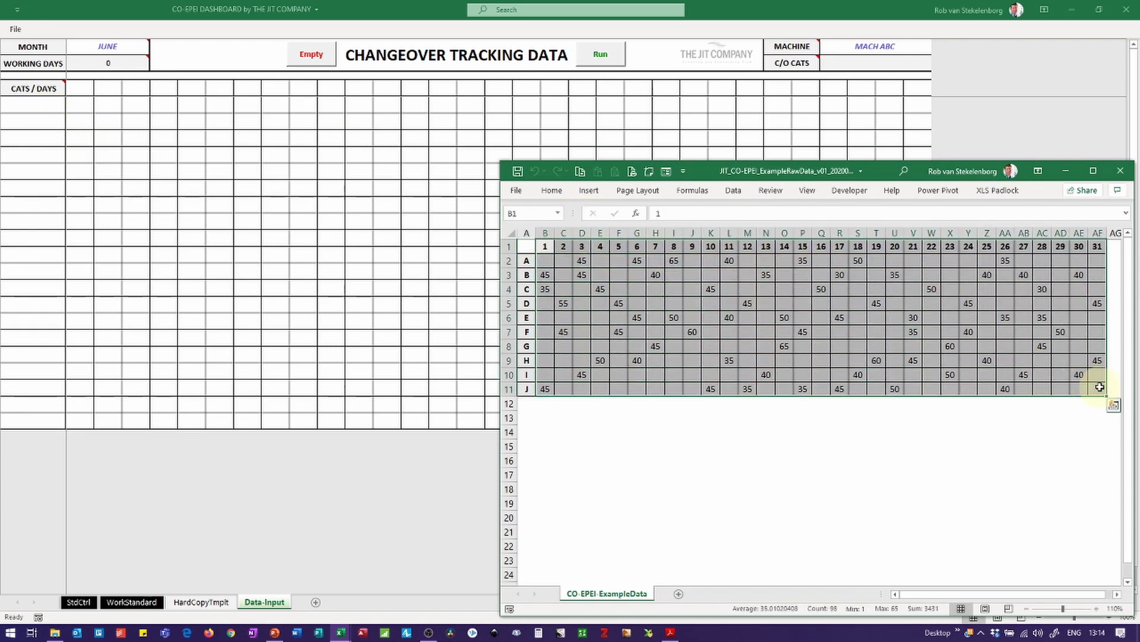
key("ctrl+c")
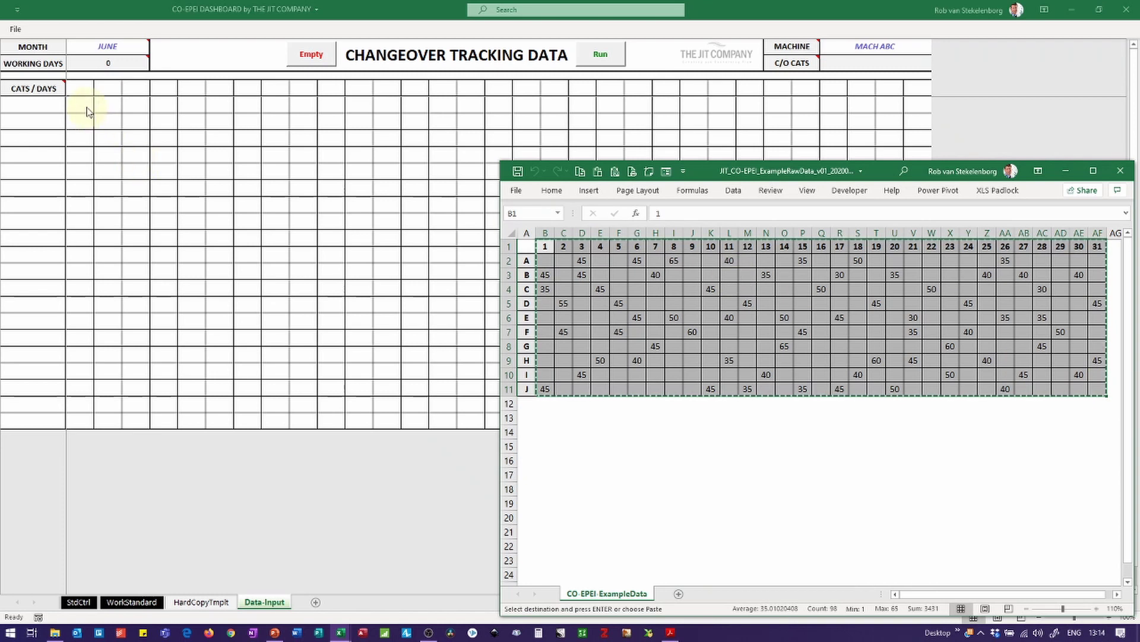
left_click(79, 88)
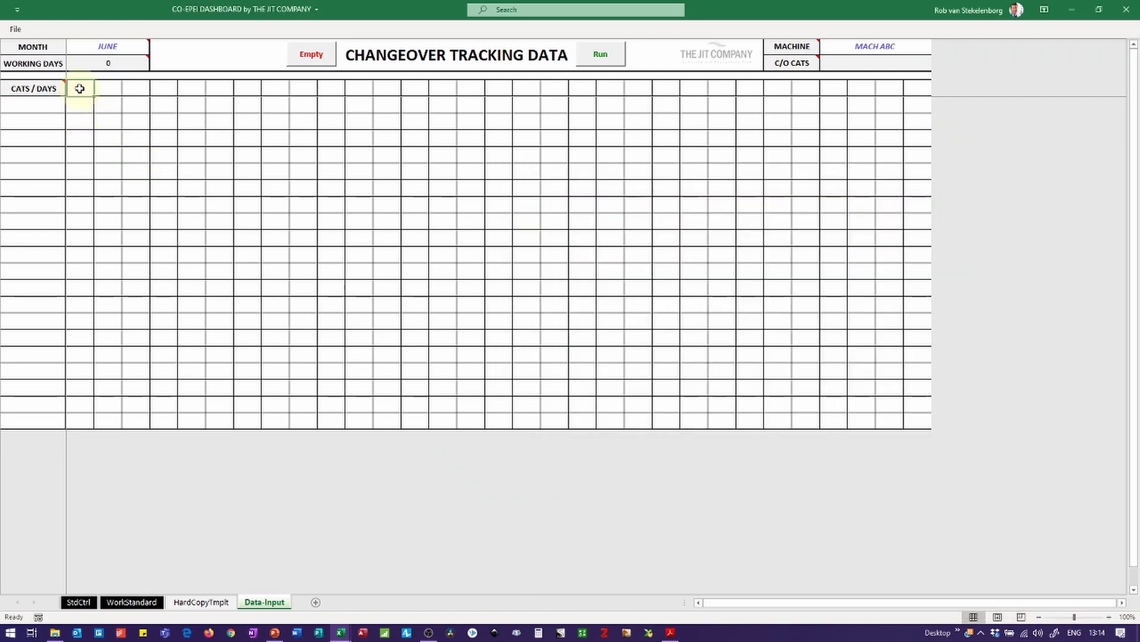
right_click(79, 89)
left_click(144, 149)
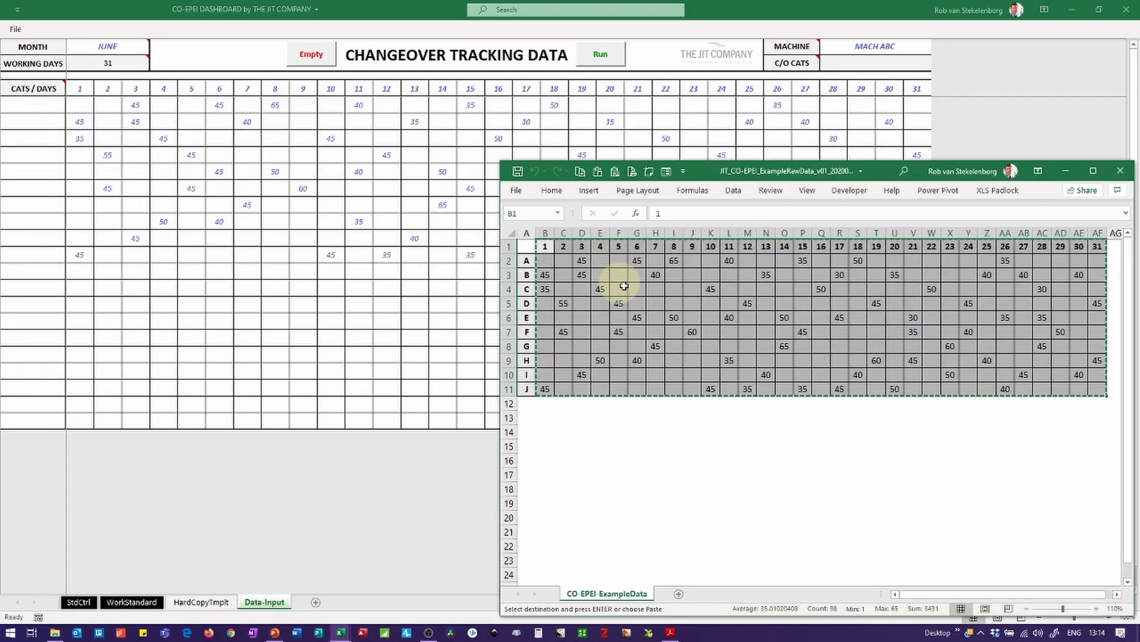
Step: Paste categories A–J into the first column and run the application to build the dashboards
left_click_drag(526, 260, 530, 385)
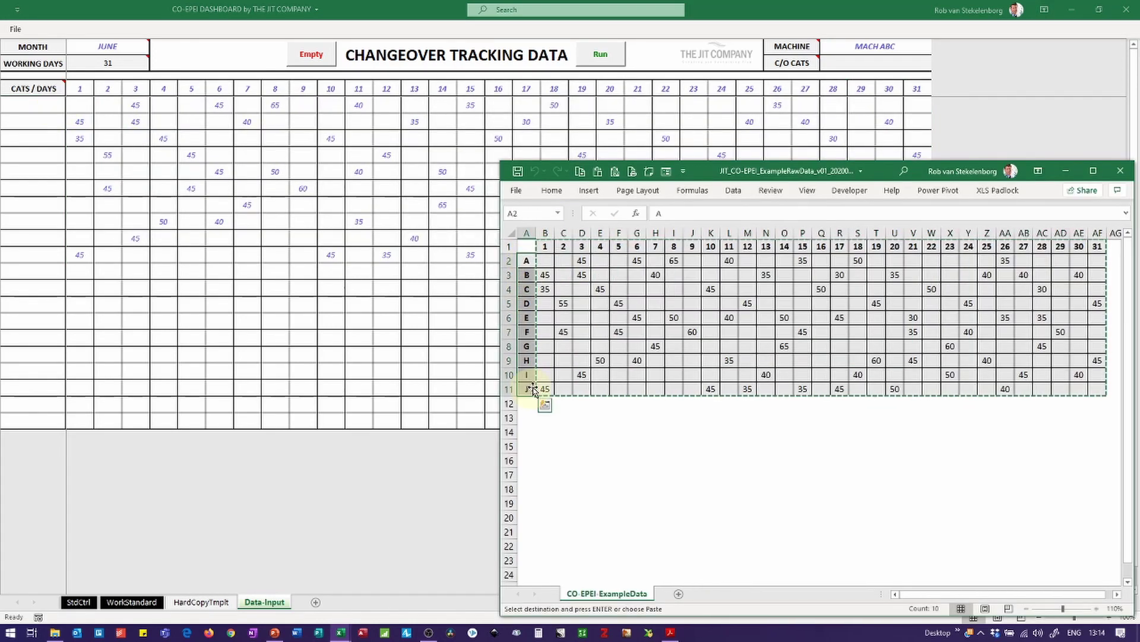
key("ctrl+c")
left_click(54, 109)
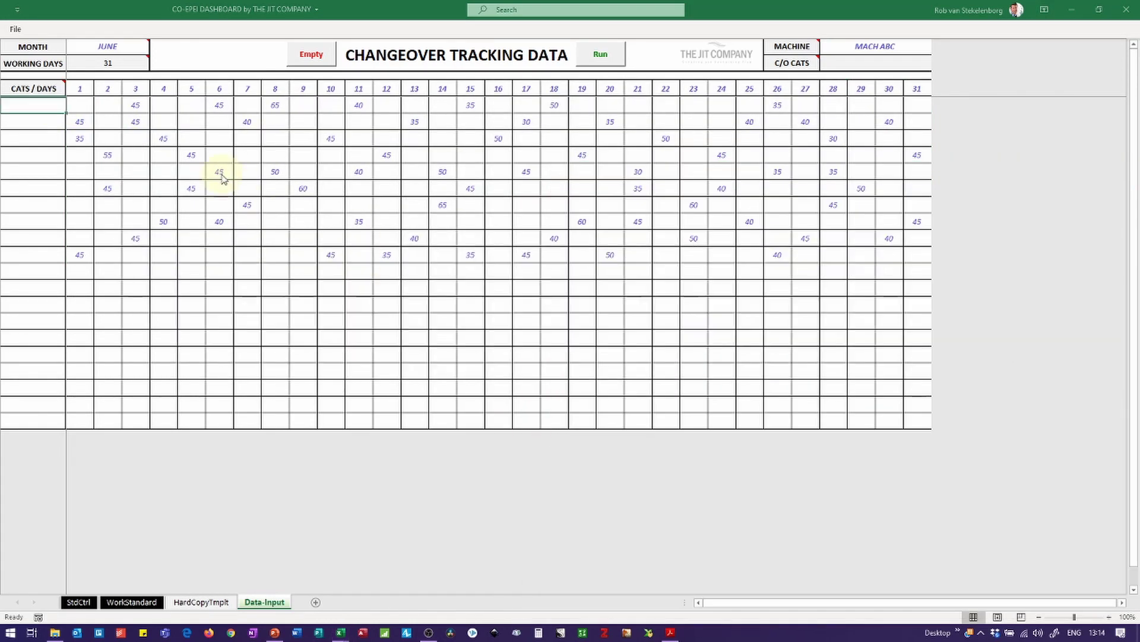
right_click(39, 109)
left_click(100, 169)
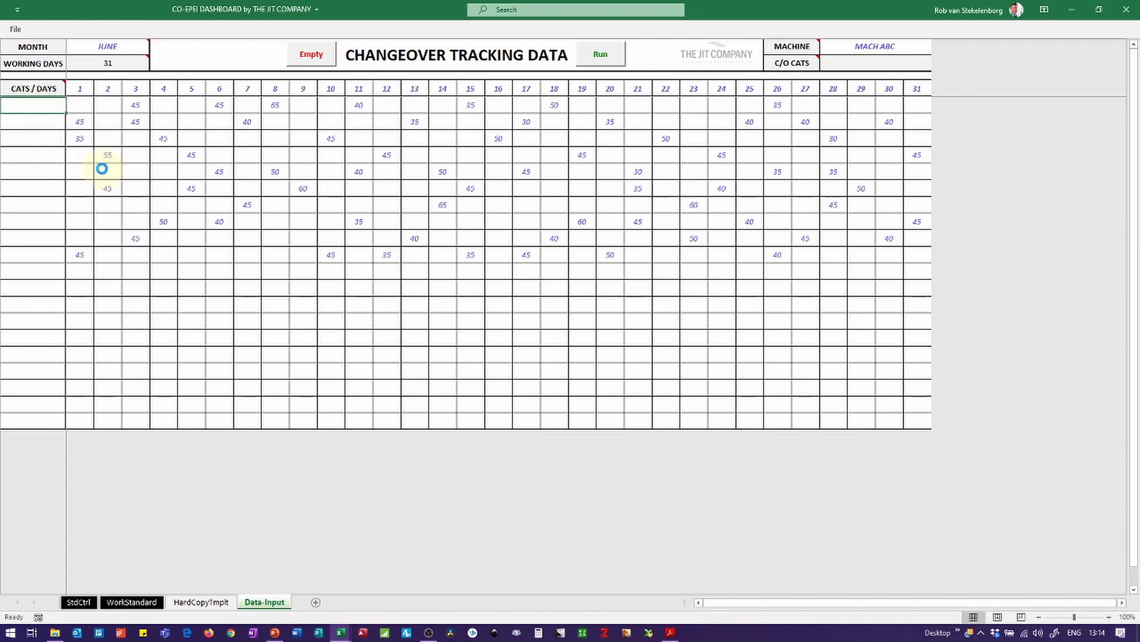
left_click(79, 87)
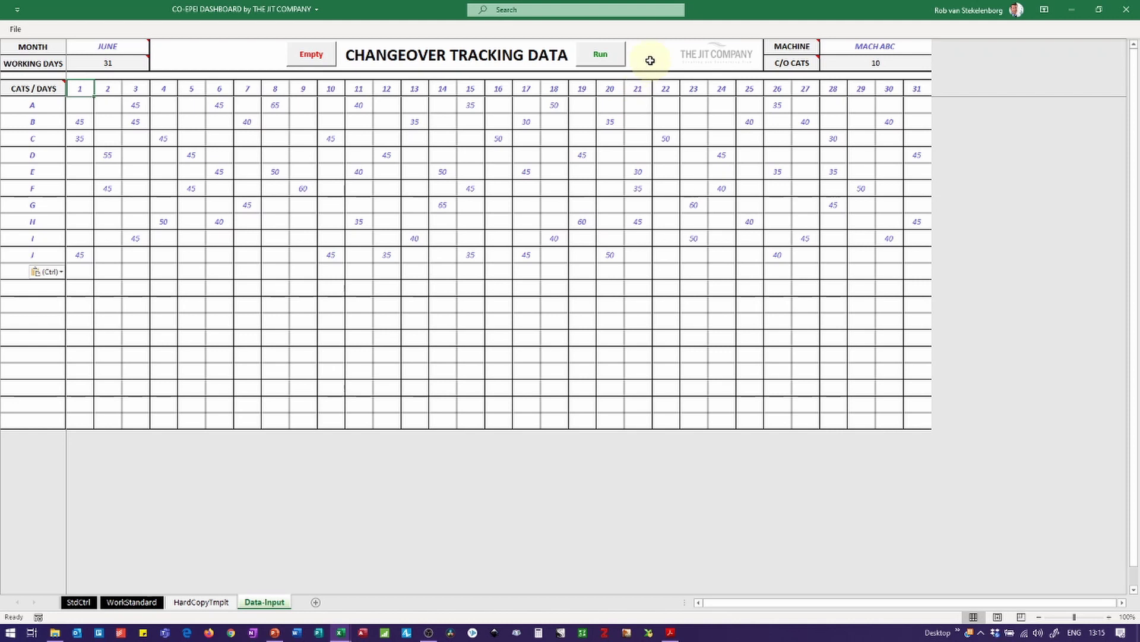
left_click(606, 55)
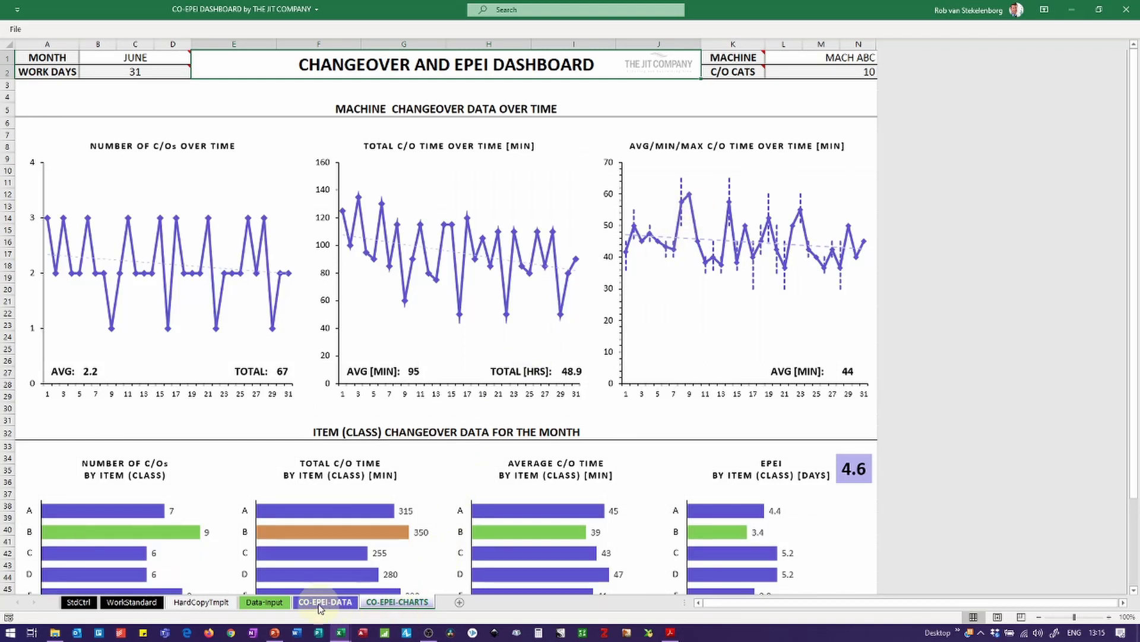
left_click(337, 609)
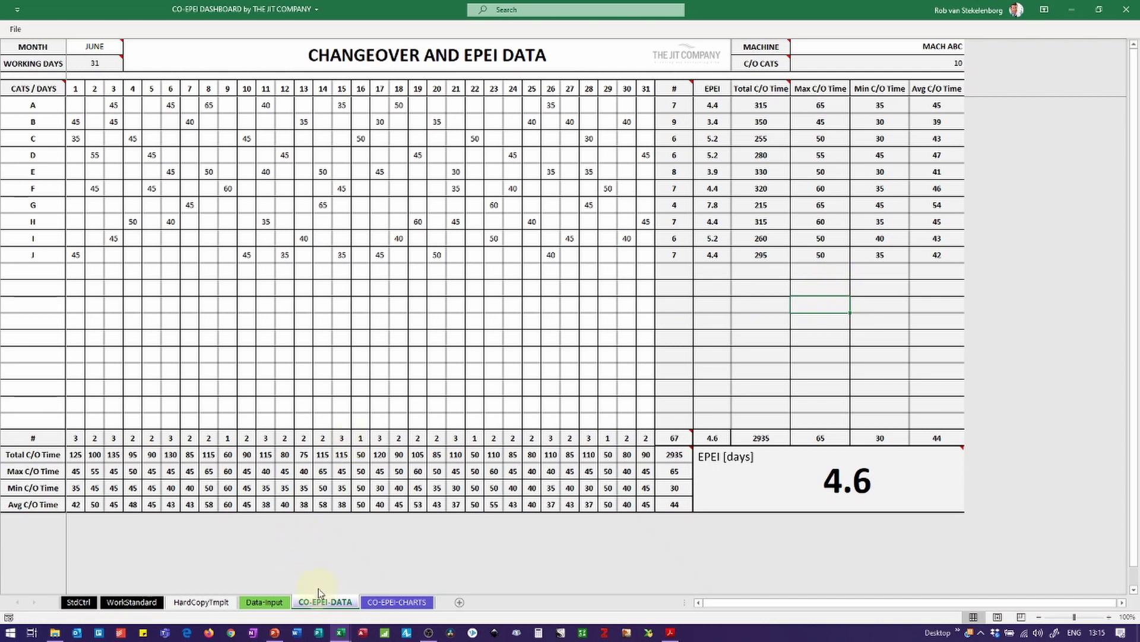
left_click(391, 601)
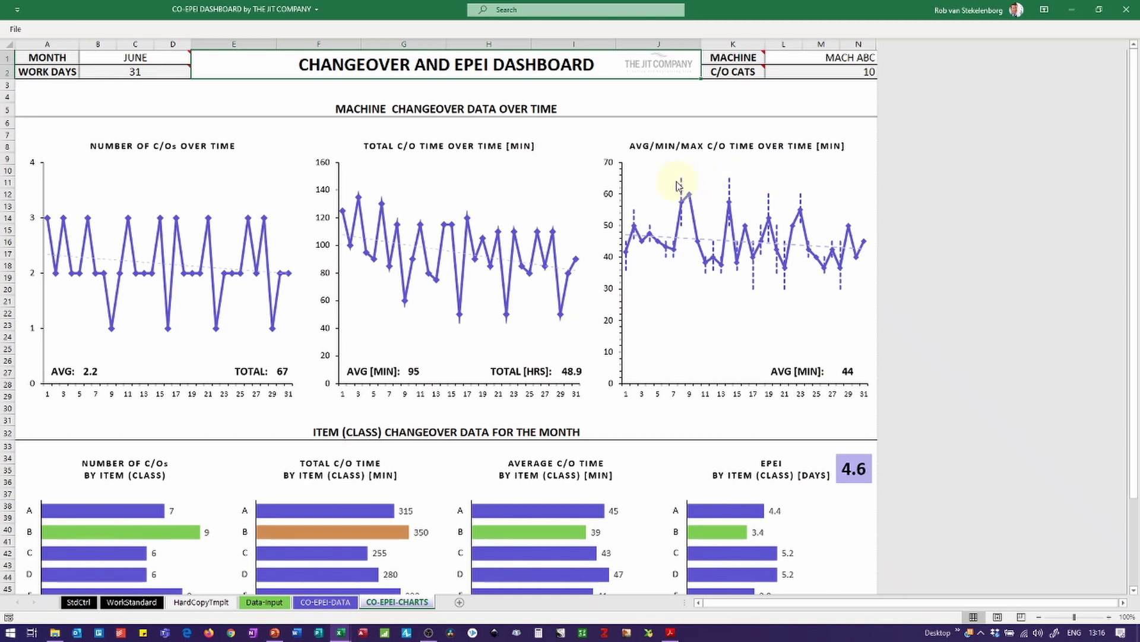
mouse_move(730, 187)
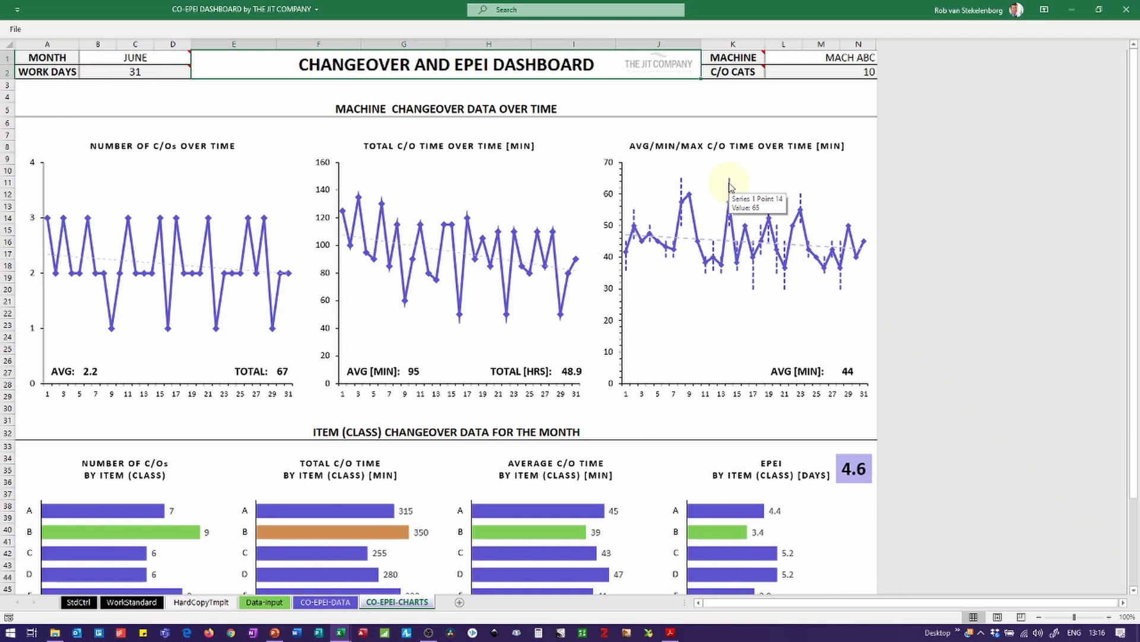
scroll(673, 246, "down", 4)
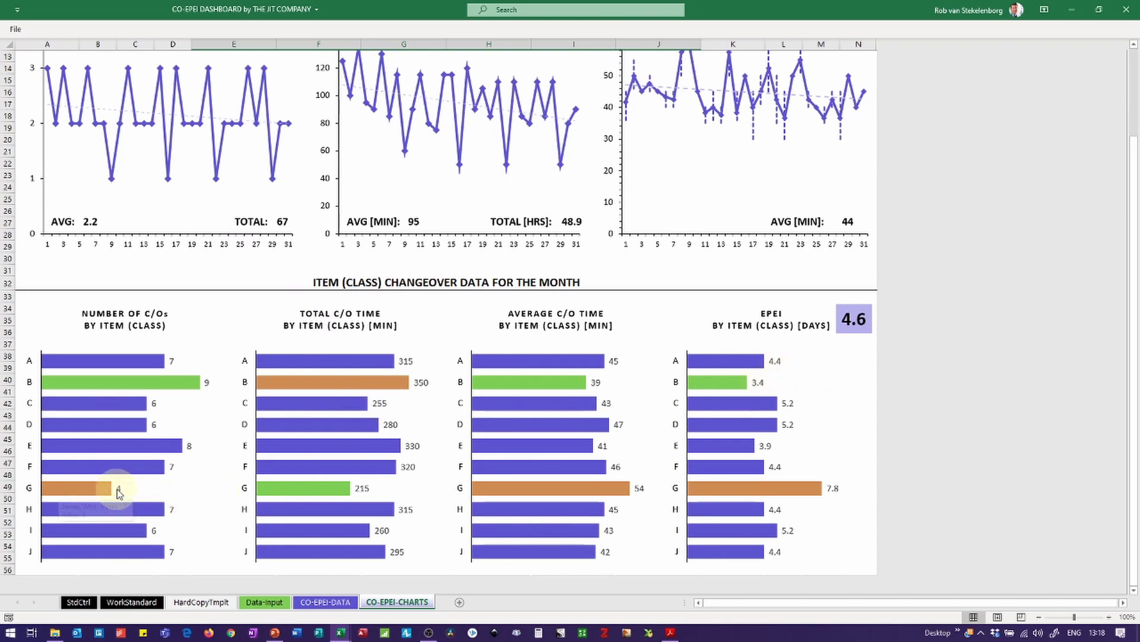
mouse_move(85, 492)
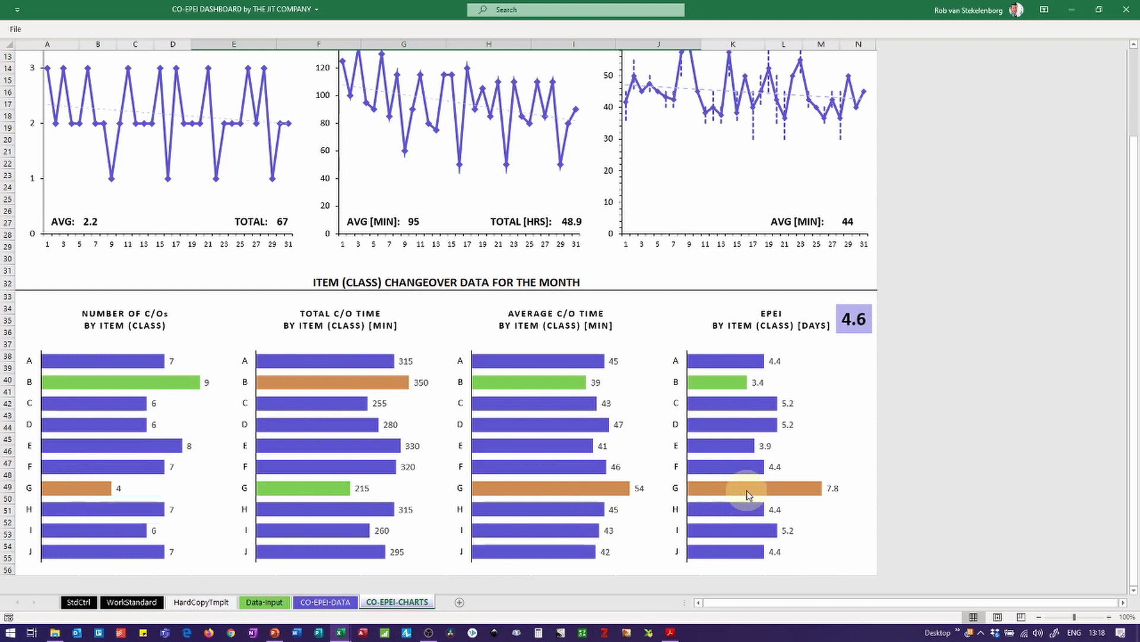
mouse_move(748, 494)
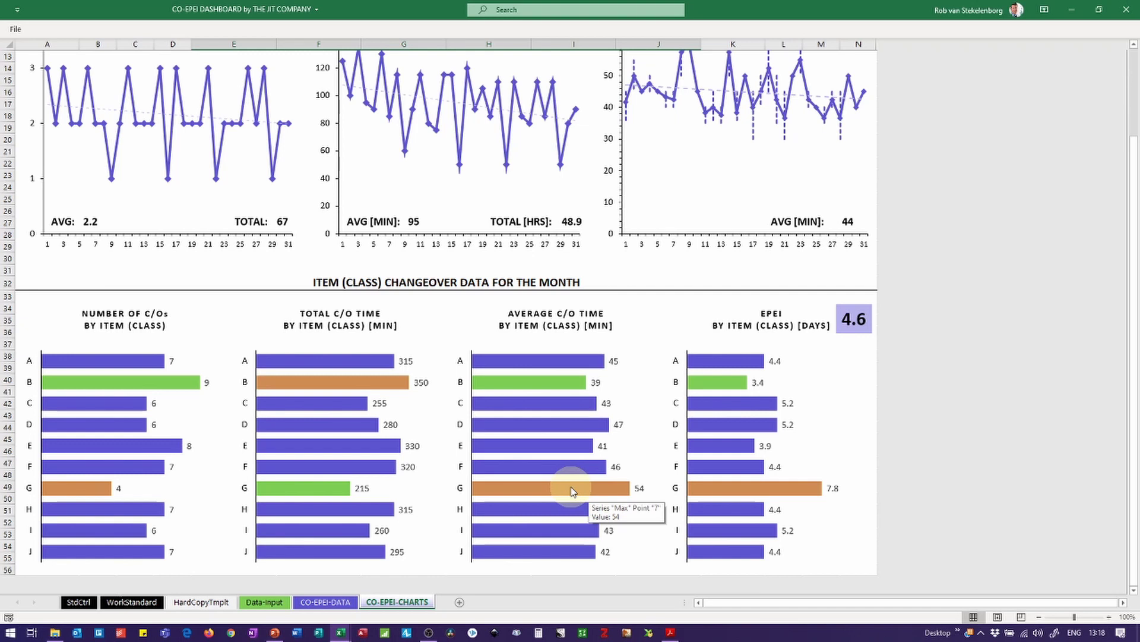
scroll(572, 490, "up", 4)
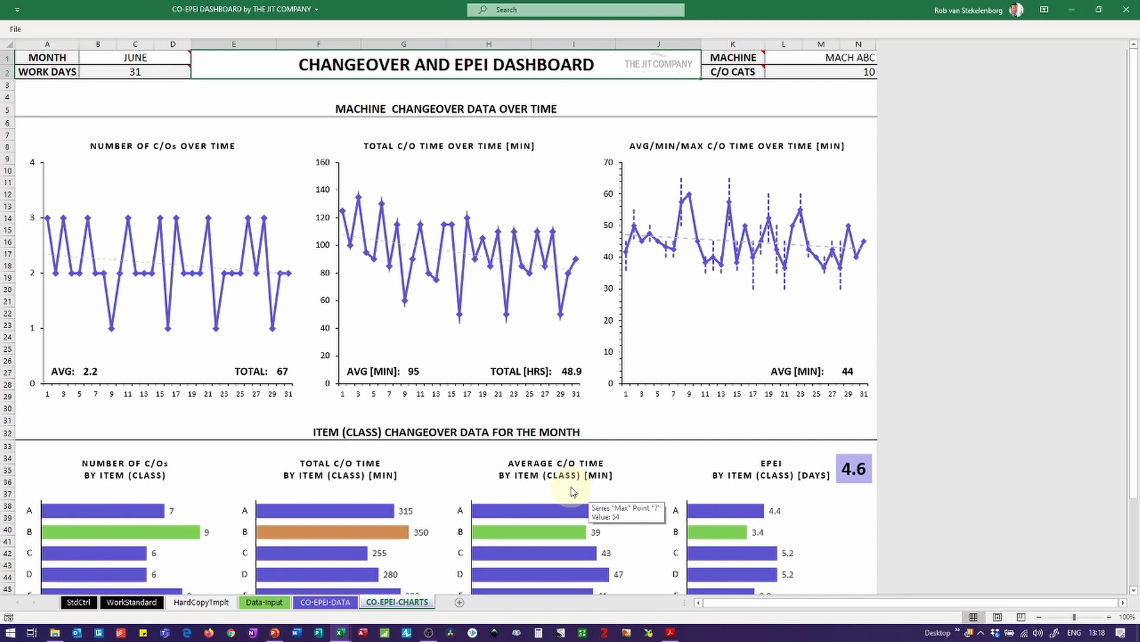
Step: Scroll CO-EPEI MANUAL.pdf past Downloading and Installation to the Data Entry section
key("alt+Tab")
key("alt+Tab")
key("alt+Tab")
key("alt+Tab")
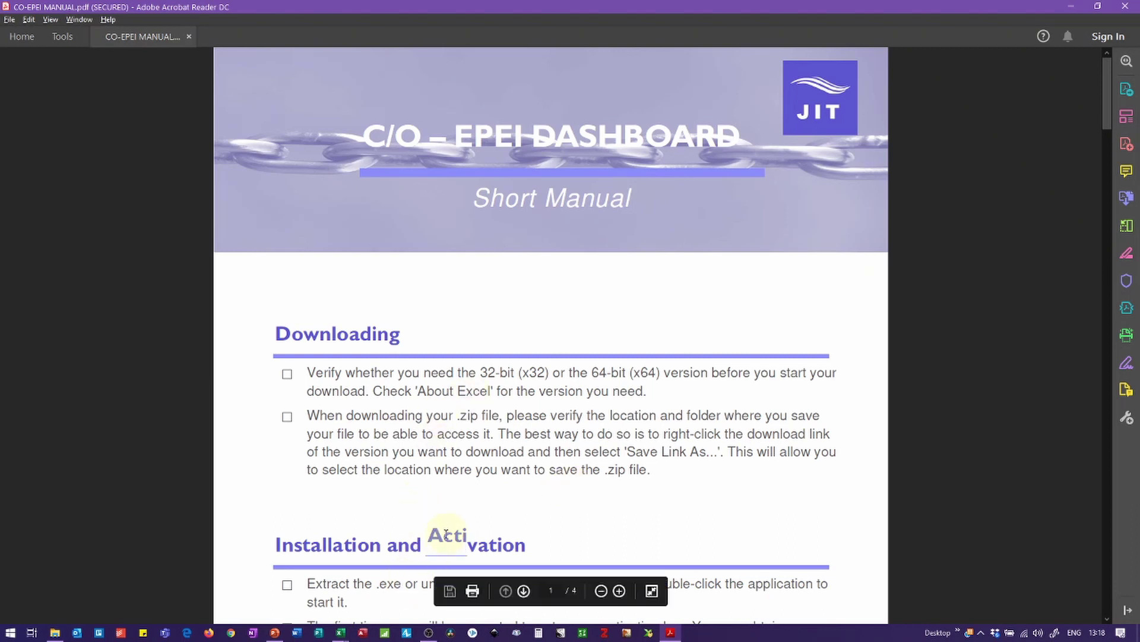
scroll(451, 523, "down", 1)
scroll(455, 508, "down", 2)
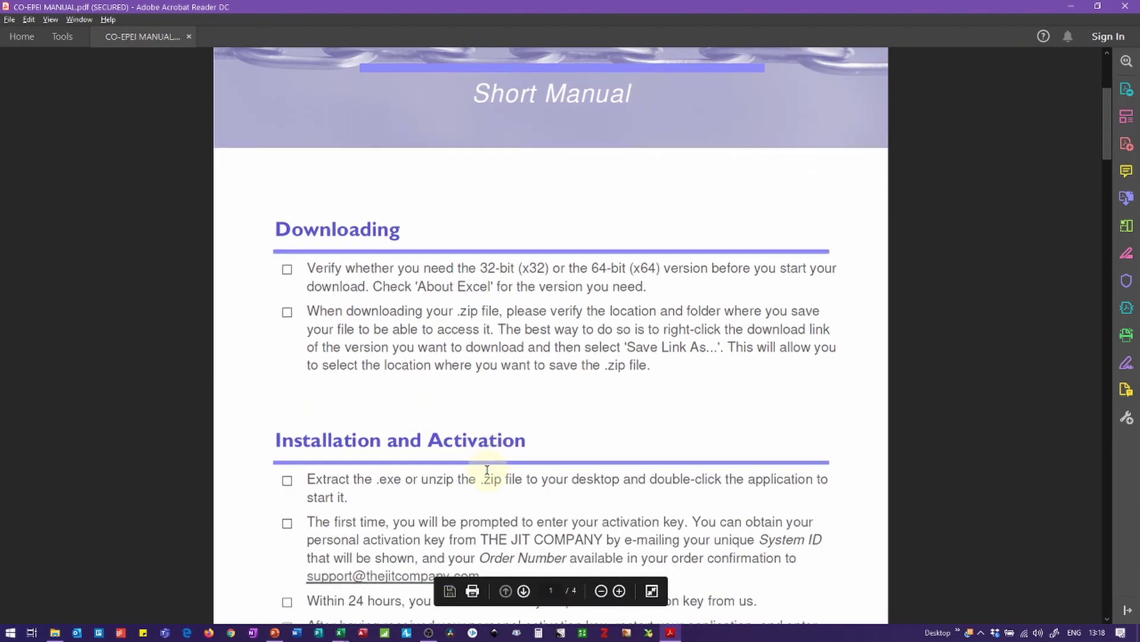
scroll(487, 470, "down", 2)
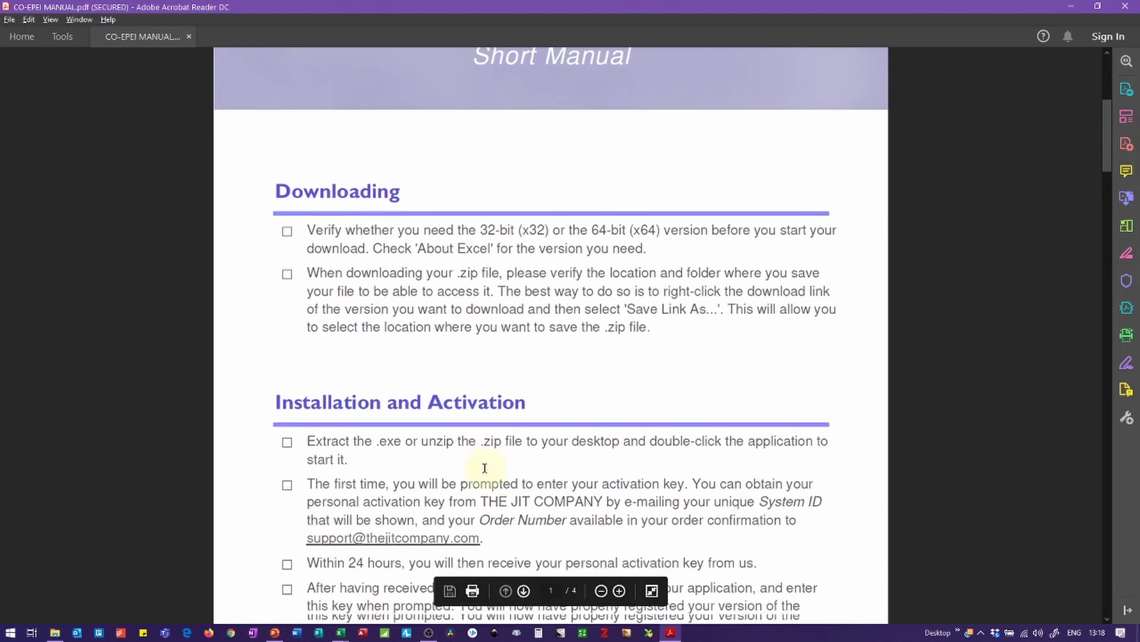
scroll(485, 469, "down", 5)
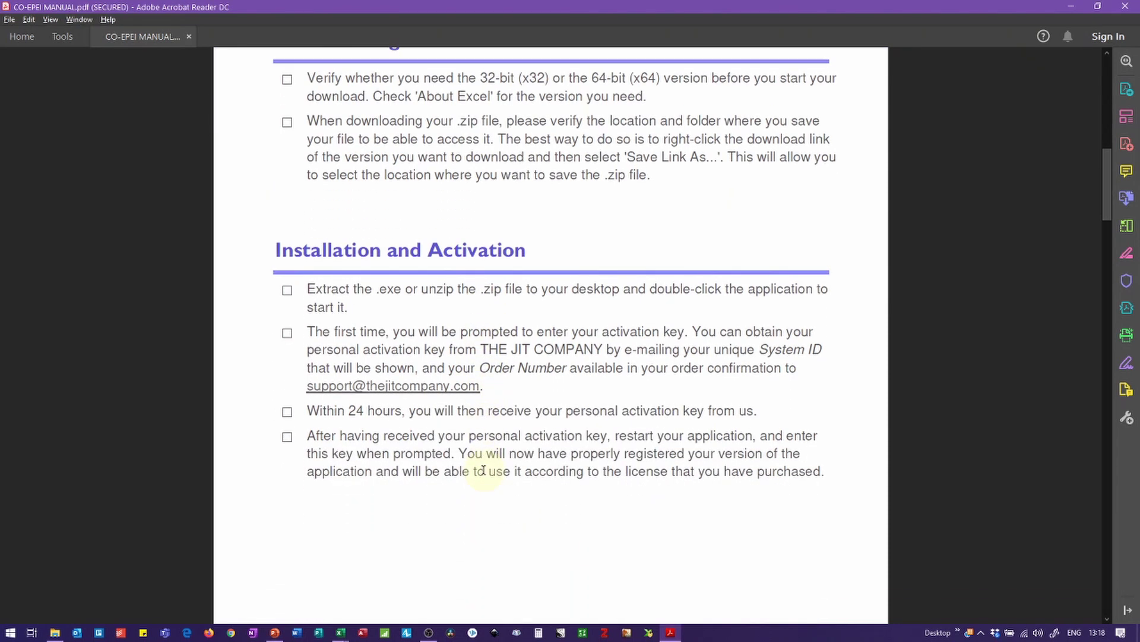
scroll(484, 469, "down", 10)
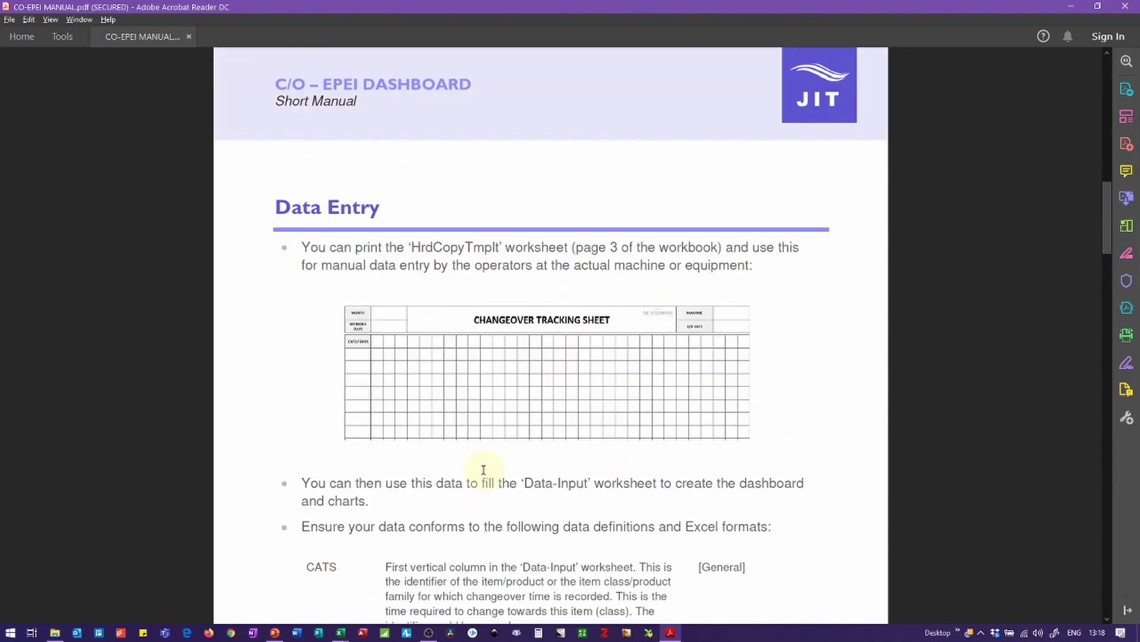
scroll(483, 469, "down", 4)
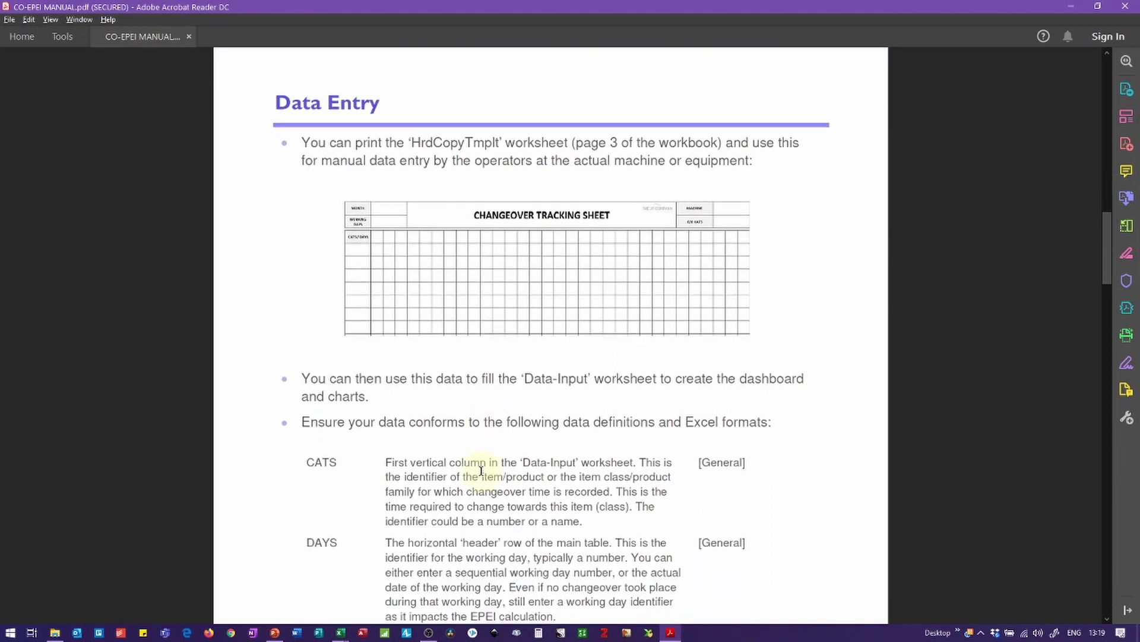
scroll(480, 471, "down", 4)
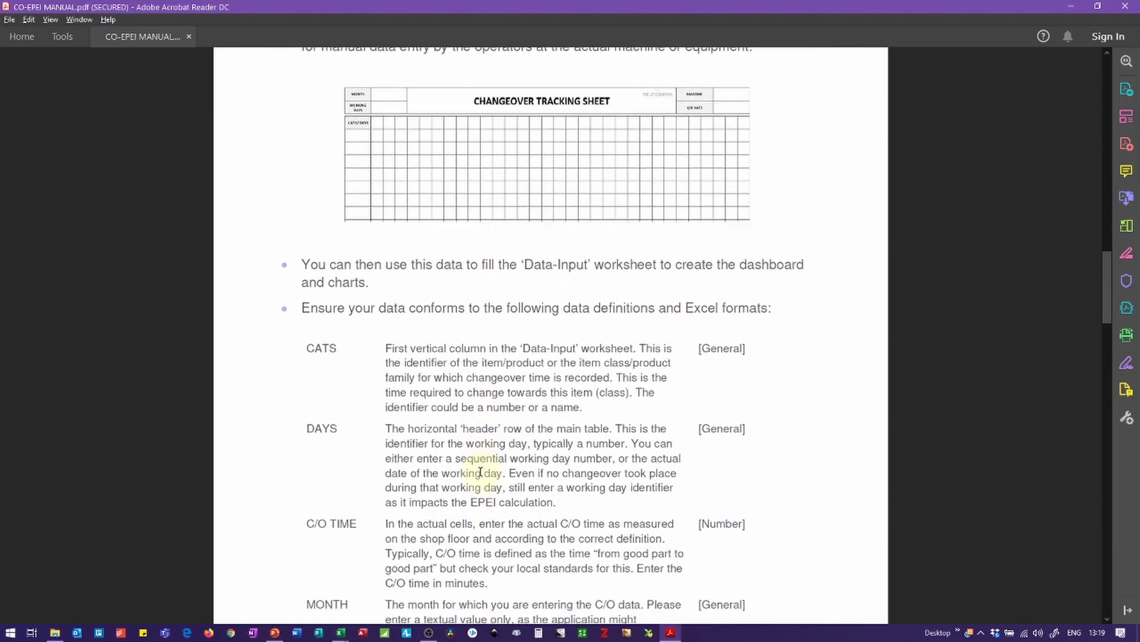
scroll(480, 471, "down", 2)
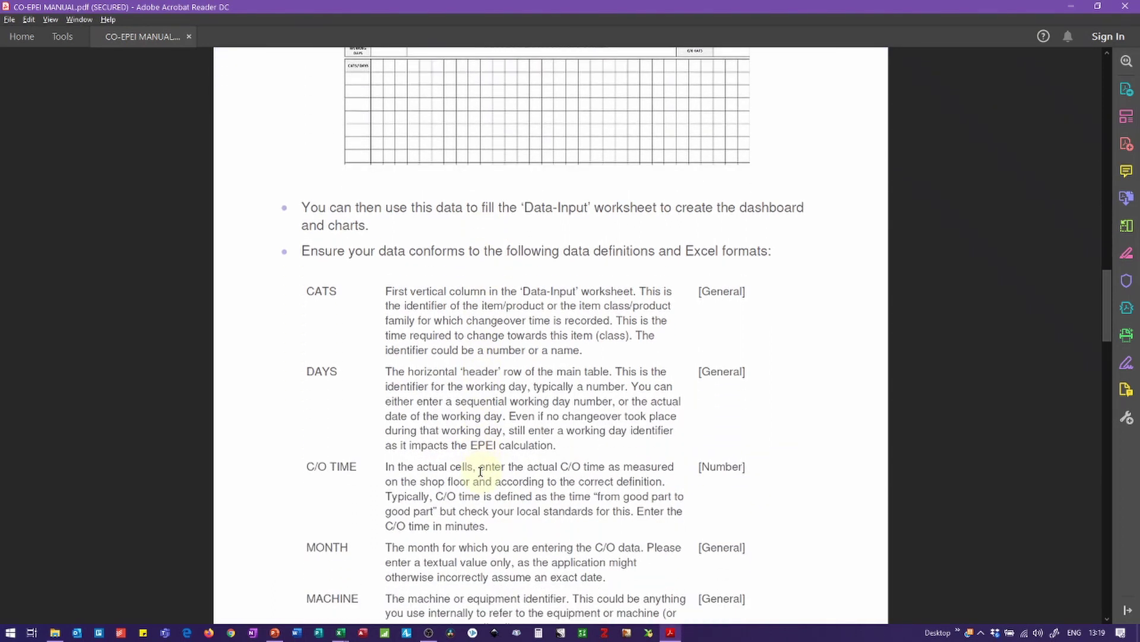
scroll(480, 471, "up", 5)
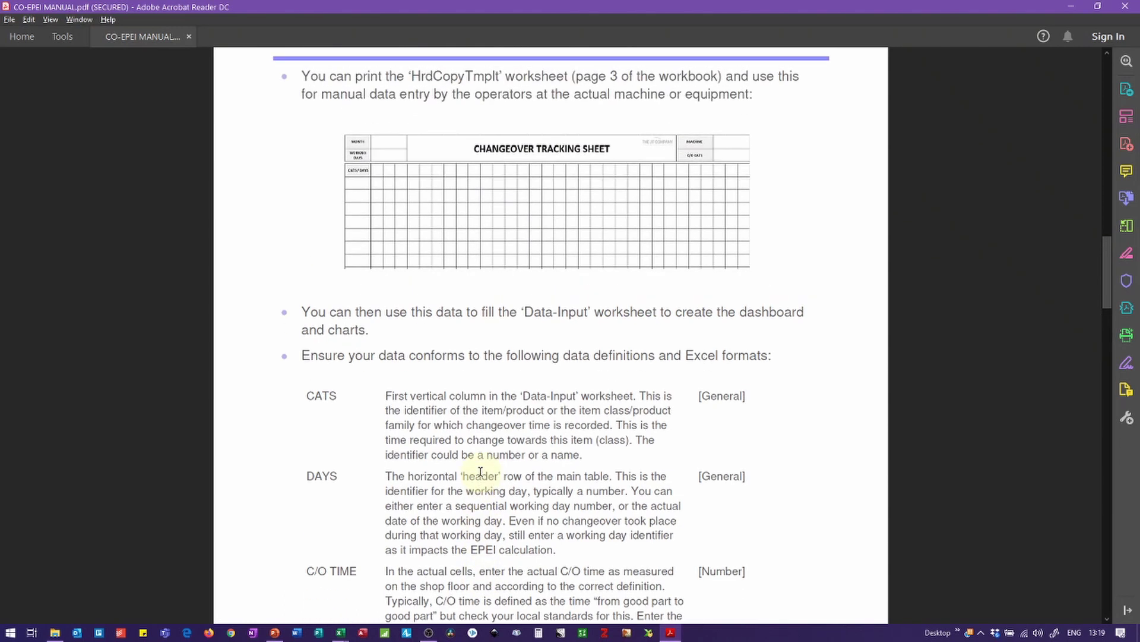
scroll(480, 471, "up", 2)
Step: Switch back from the manual to the CO-EPEI DASHBOARD Excel window
key("alt+Tab")
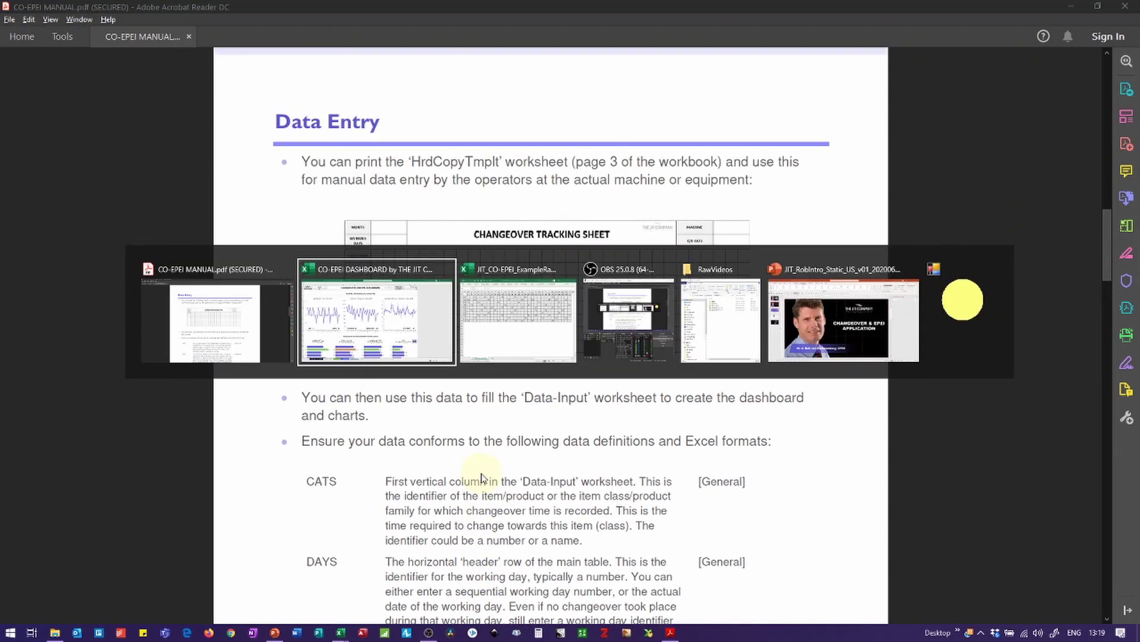